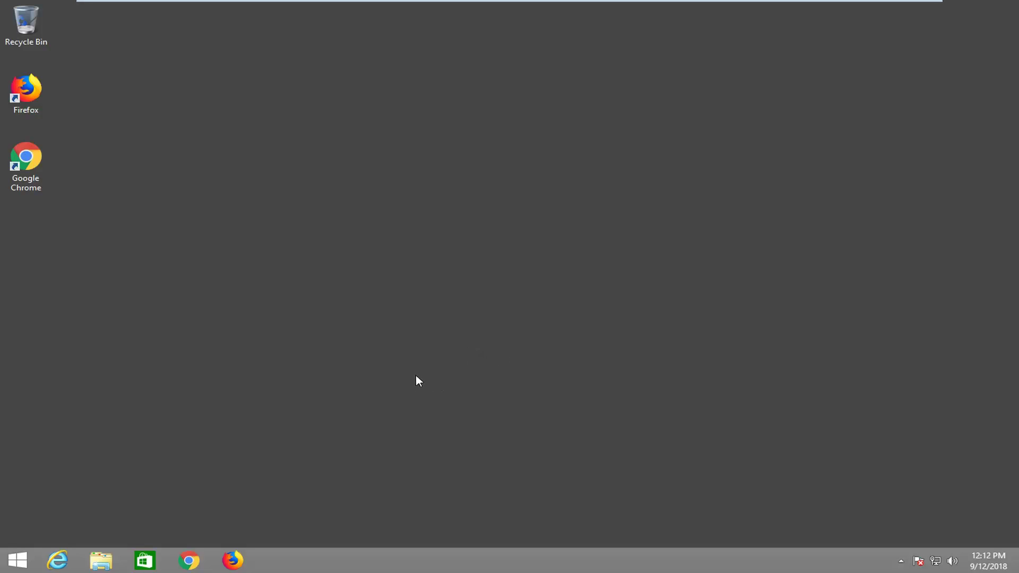
- Launch Chrome, dismiss the default-browser bar and search Google for 'classic shell'
click(183, 557)
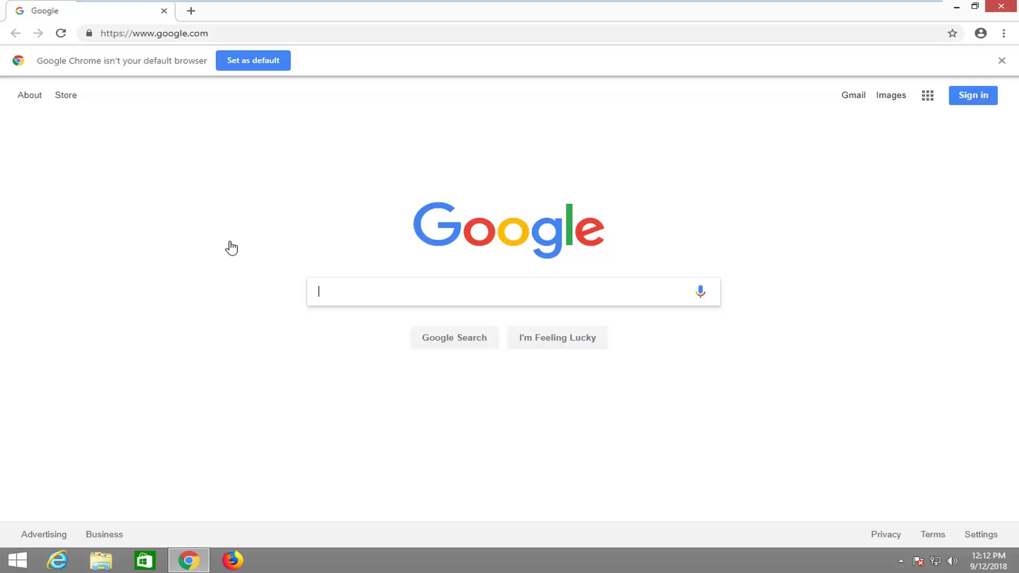
click(1002, 61)
text(classic shell)
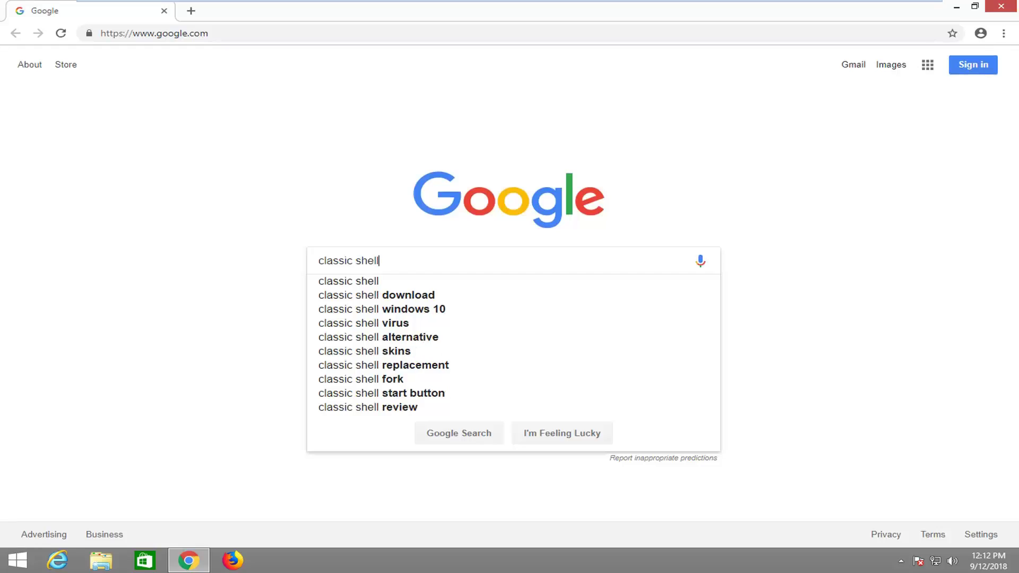
key(Return)
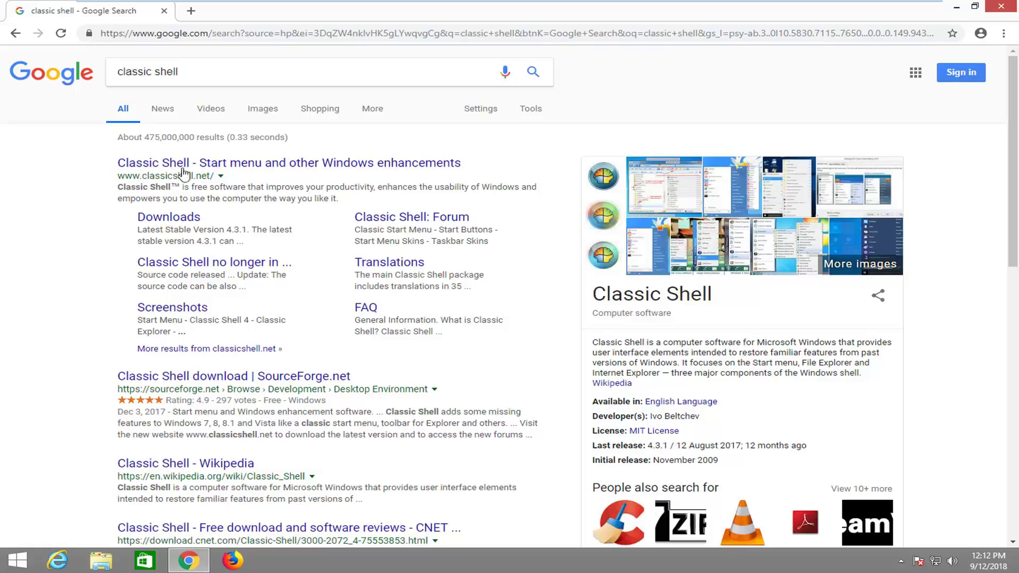
- Download ClassicShellSetup_4_3_1.exe from classicshell.net via FossHub and open the downloaded file
click(167, 165)
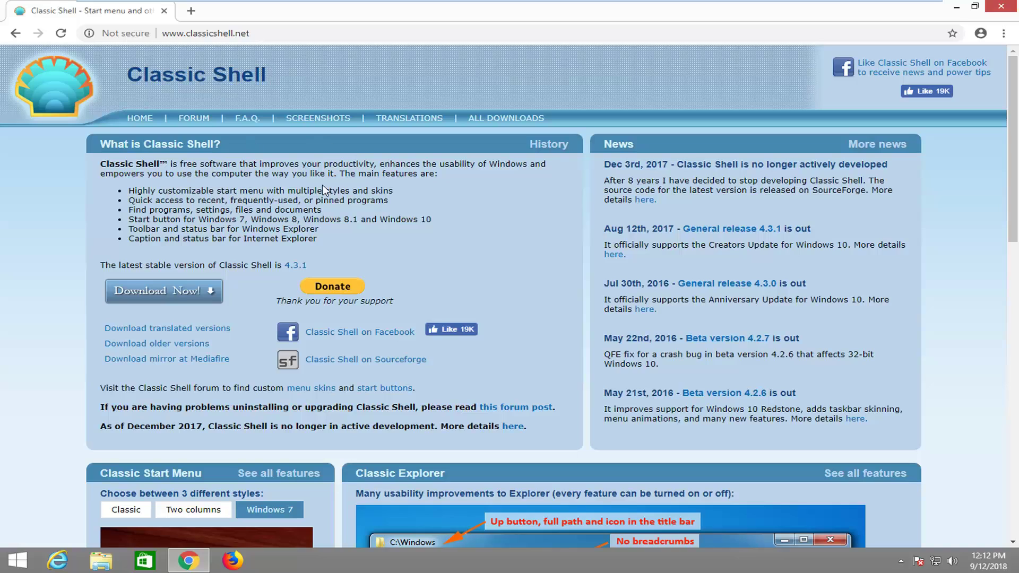
click(175, 291)
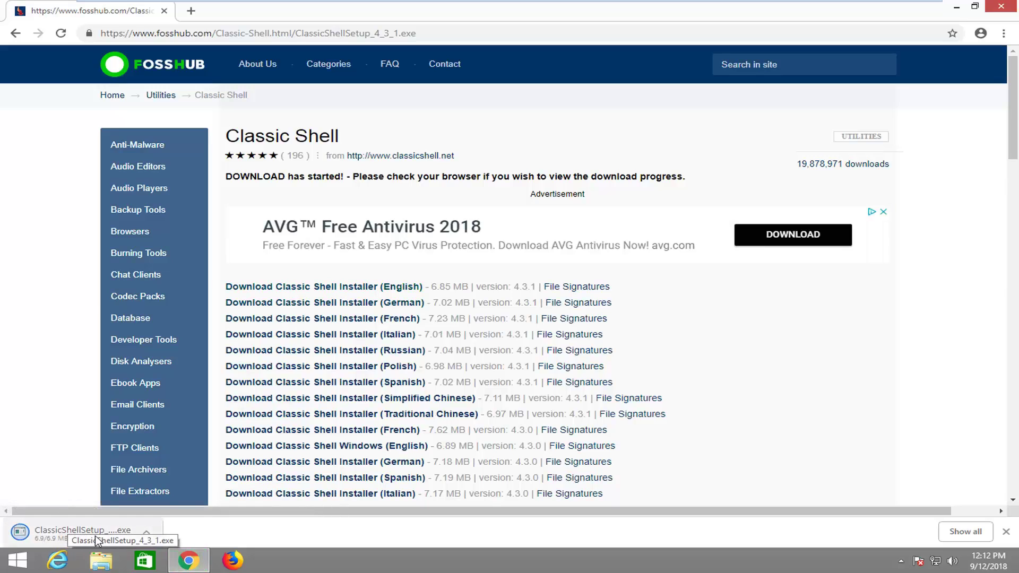
click(59, 536)
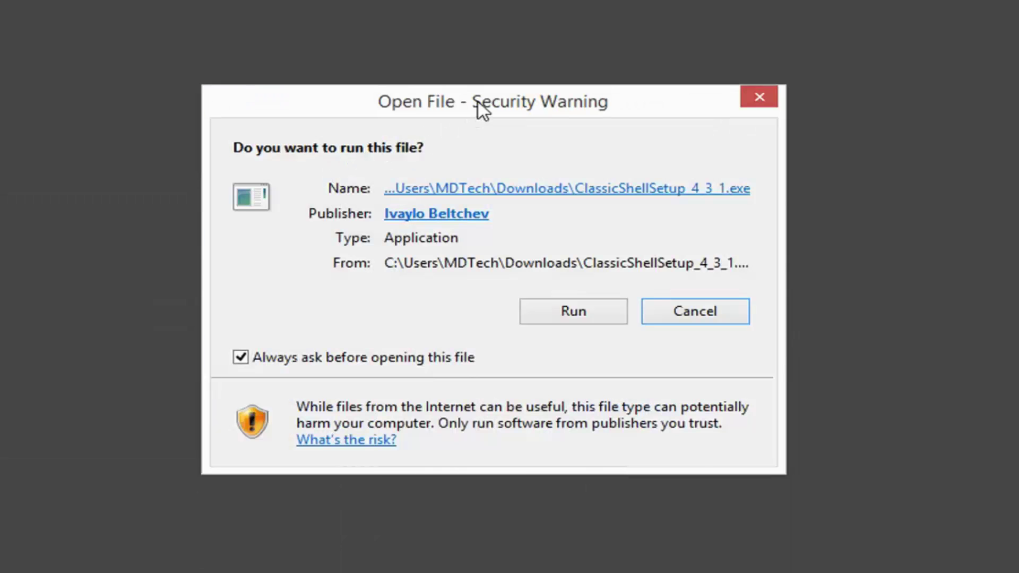
- Run the Classic Shell installer, accept the license, keep default components and approve User Account Control
click(570, 313)
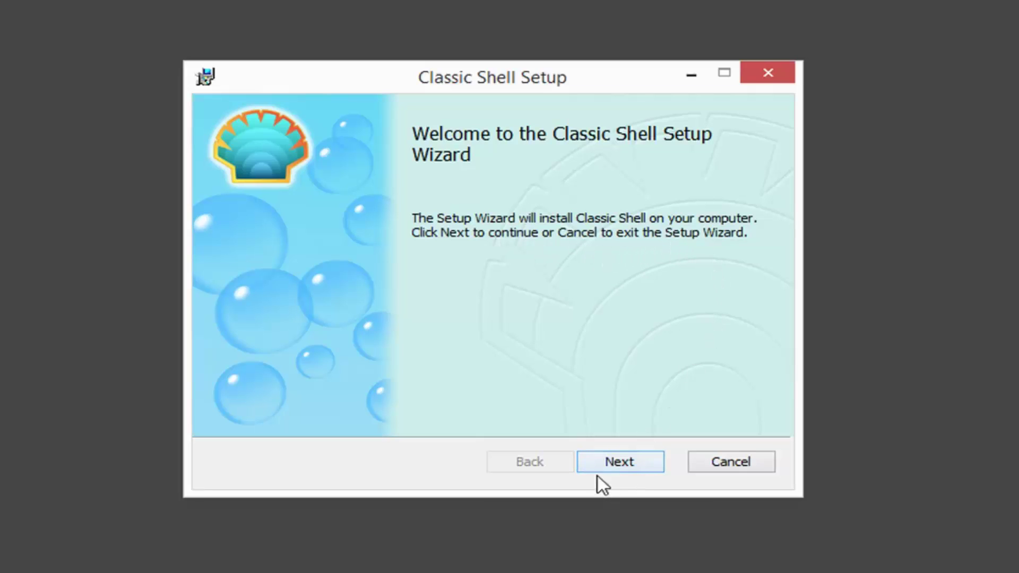
click(615, 464)
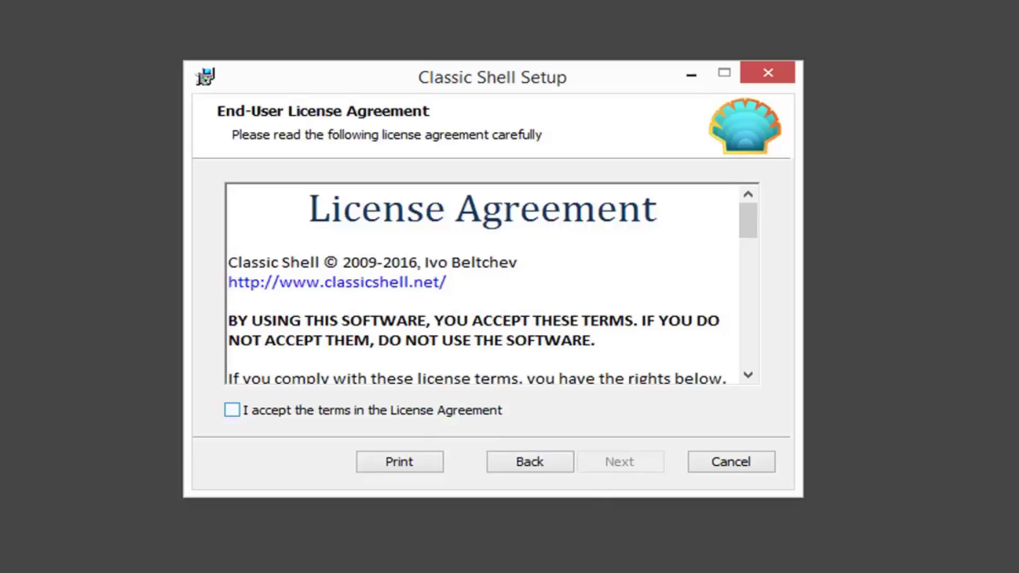
click(238, 413)
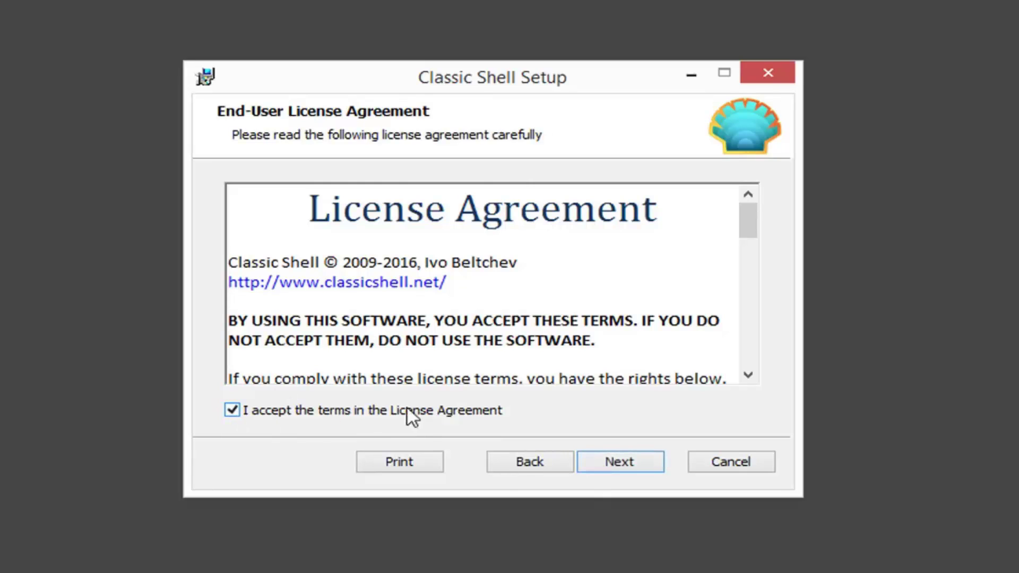
click(606, 460)
click(609, 465)
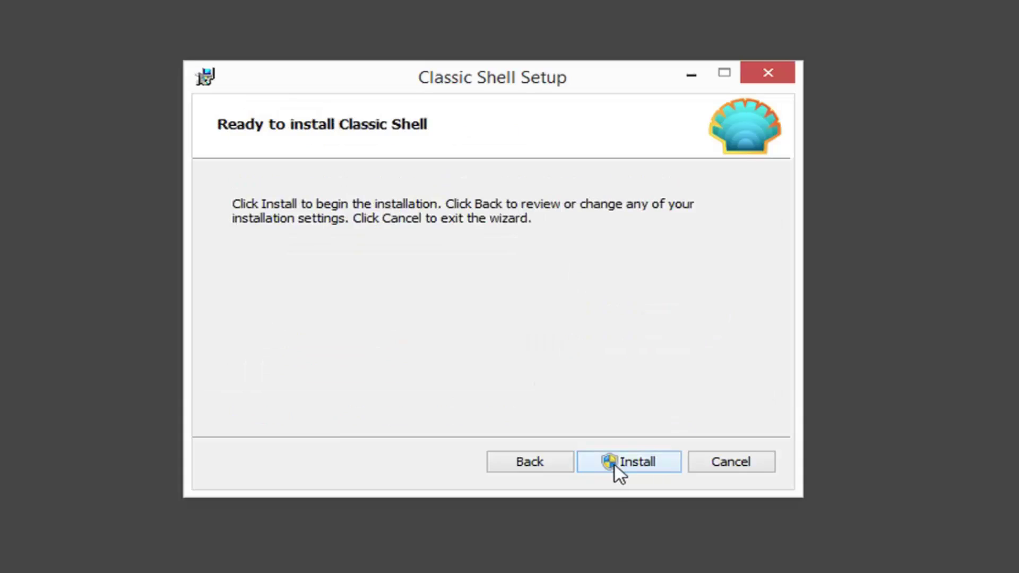
click(615, 461)
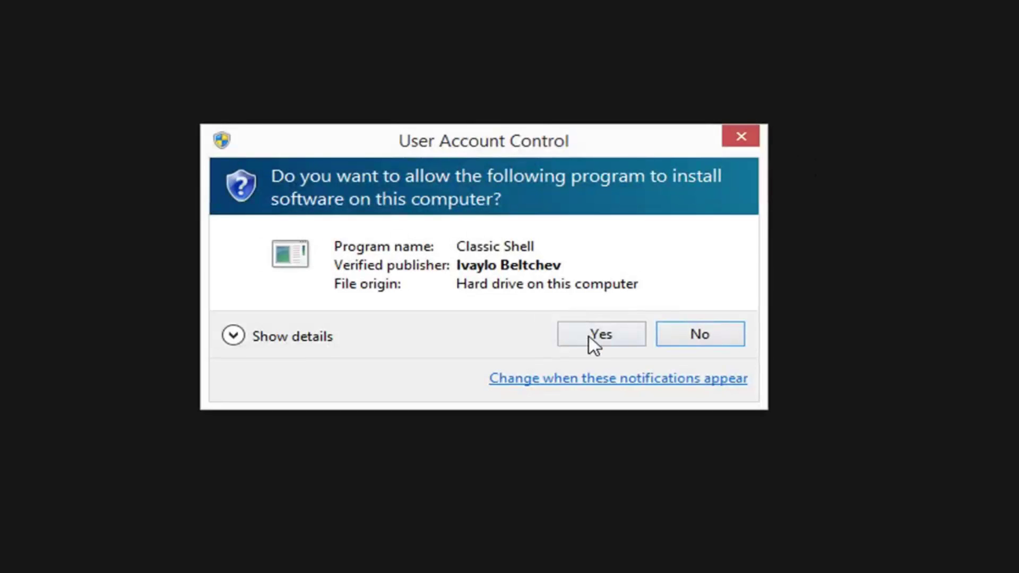
click(589, 336)
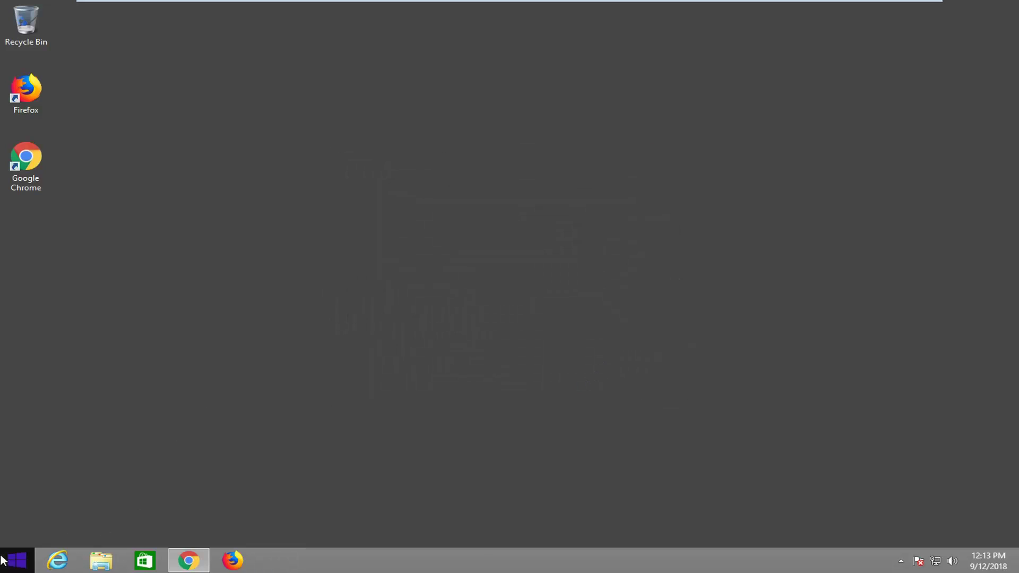
- Review the Basic Settings, Skin and Customize Start Menu tabs, then accept the Windows 7 style
click(18, 560)
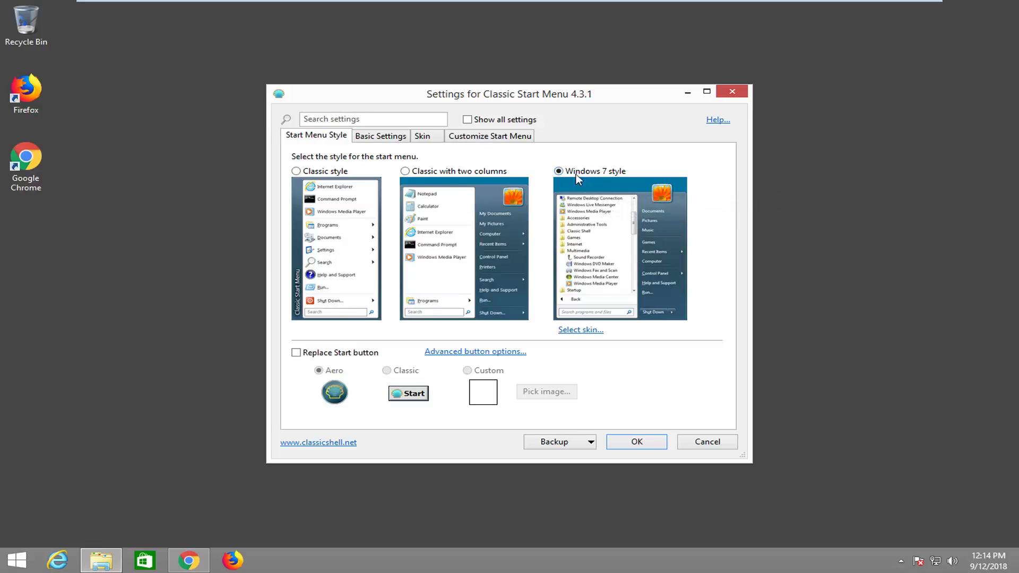
click(405, 138)
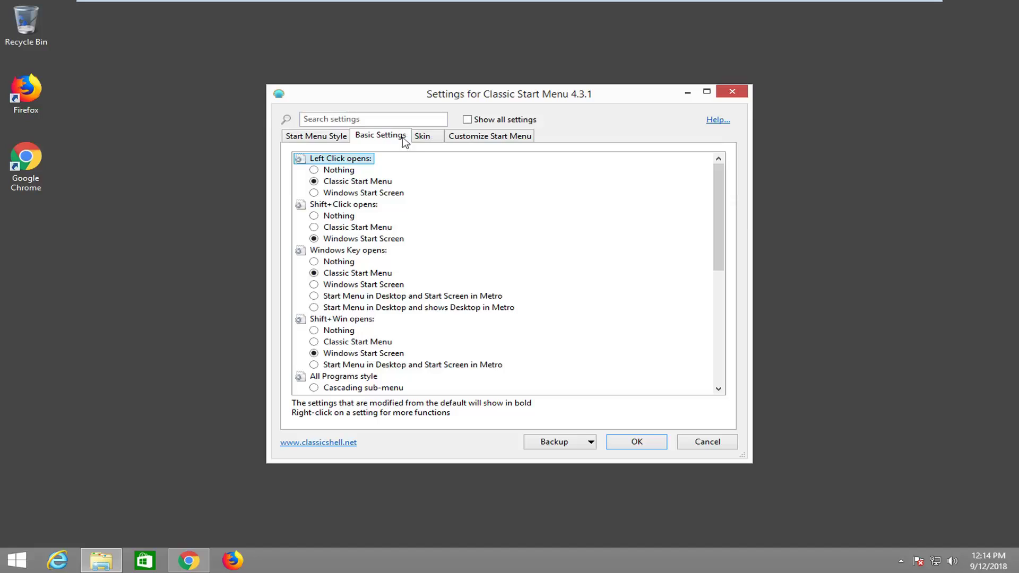
click(422, 139)
click(478, 137)
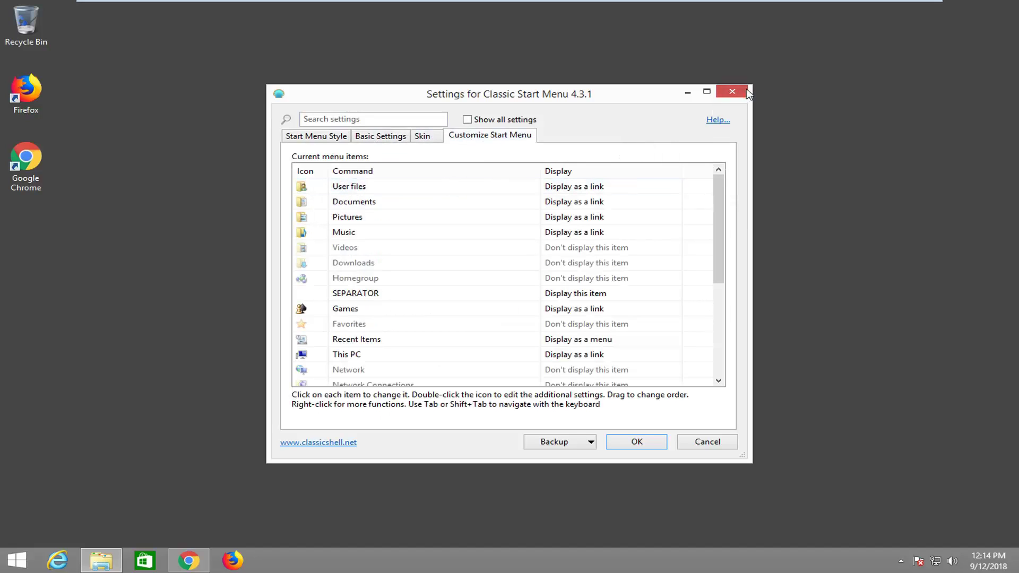
click(633, 442)
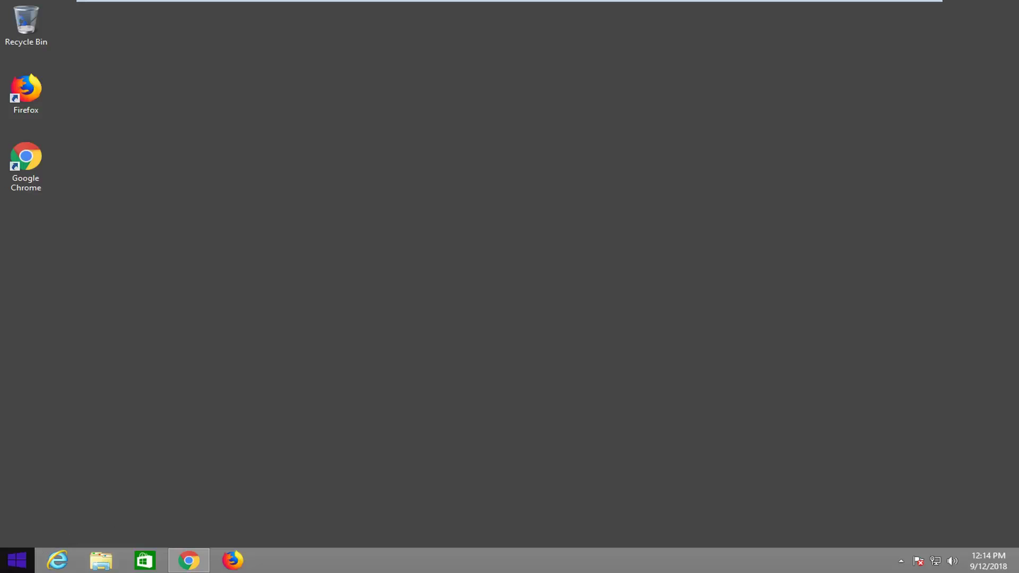
click(22, 561)
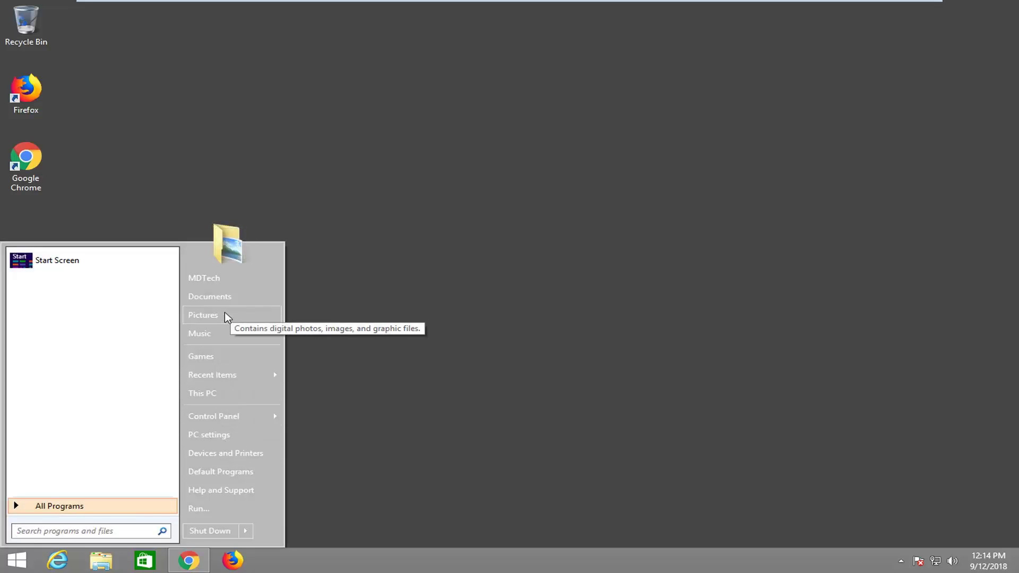
key(Escape)
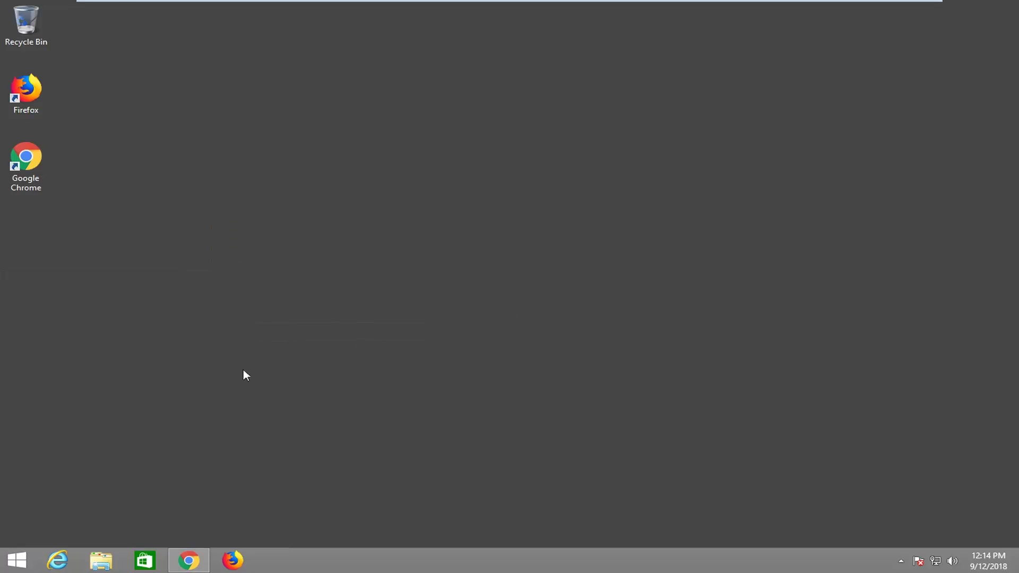
right_click(16, 561)
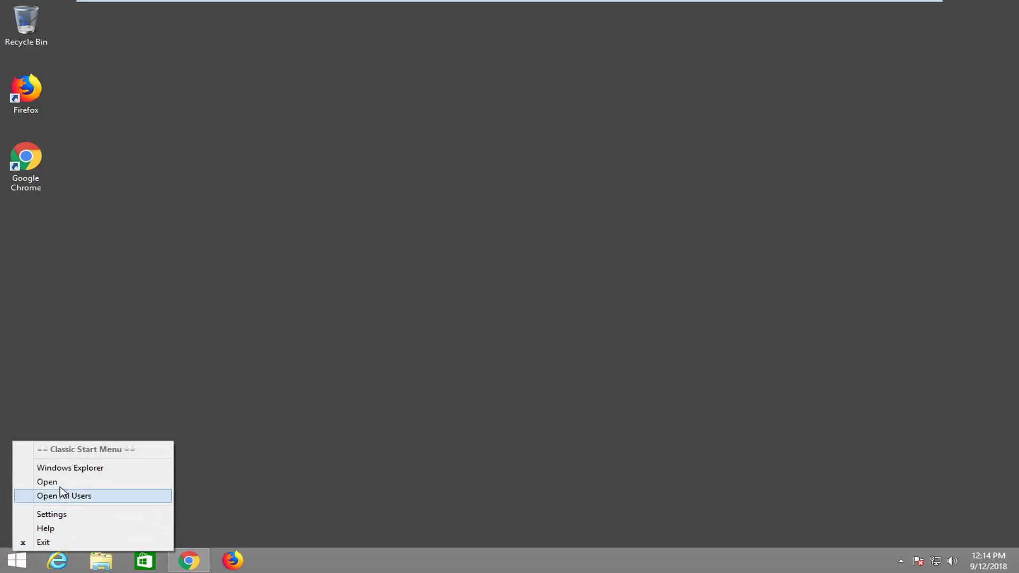
click(58, 516)
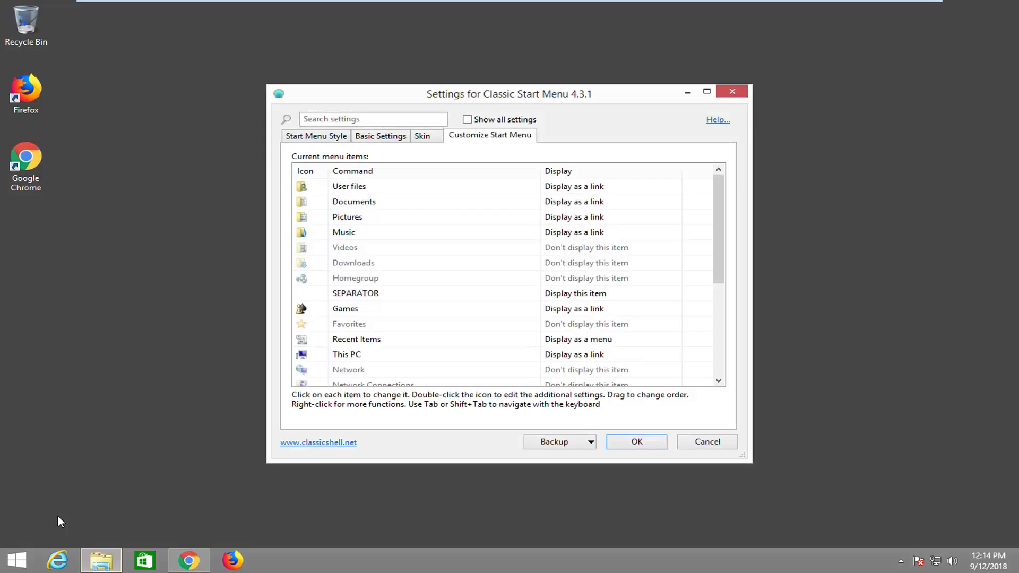
click(342, 137)
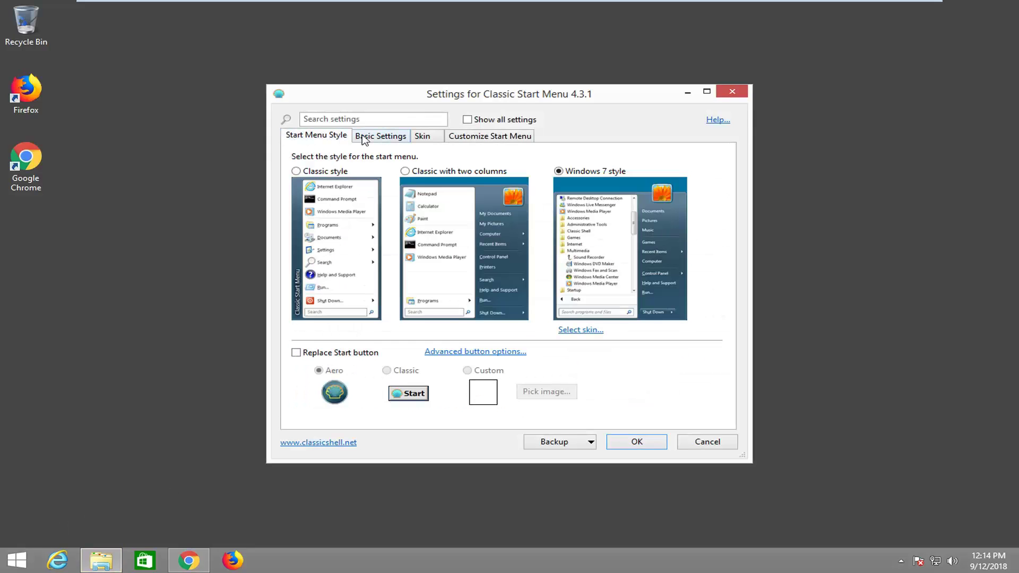
click(363, 137)
click(342, 136)
click(485, 140)
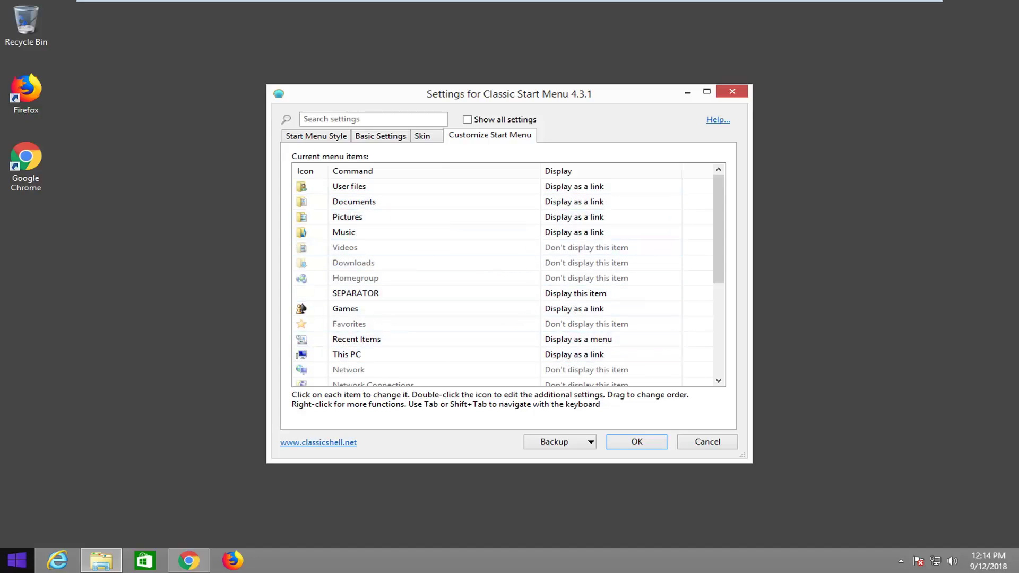
key(Escape)
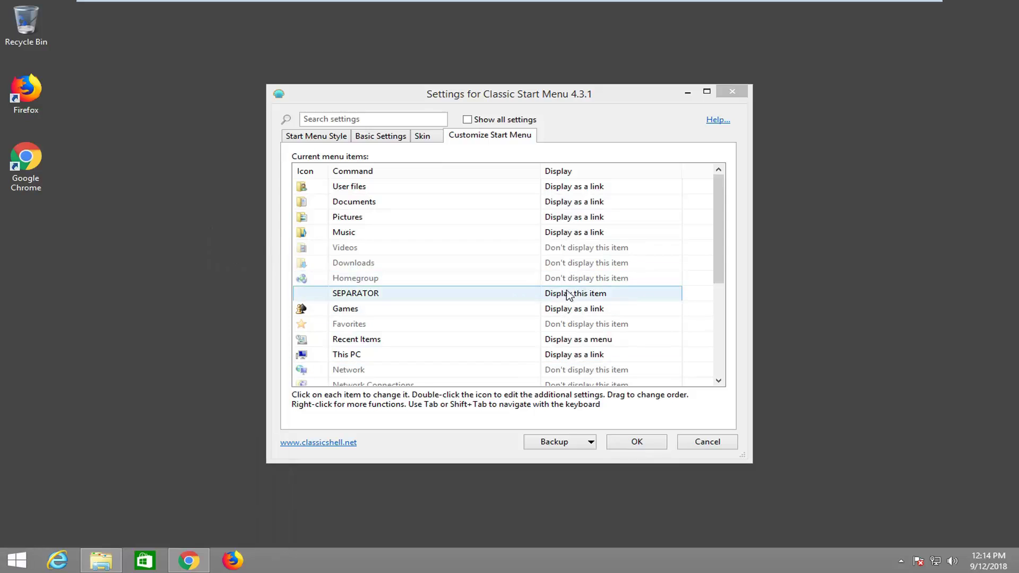
click(370, 138)
click(429, 140)
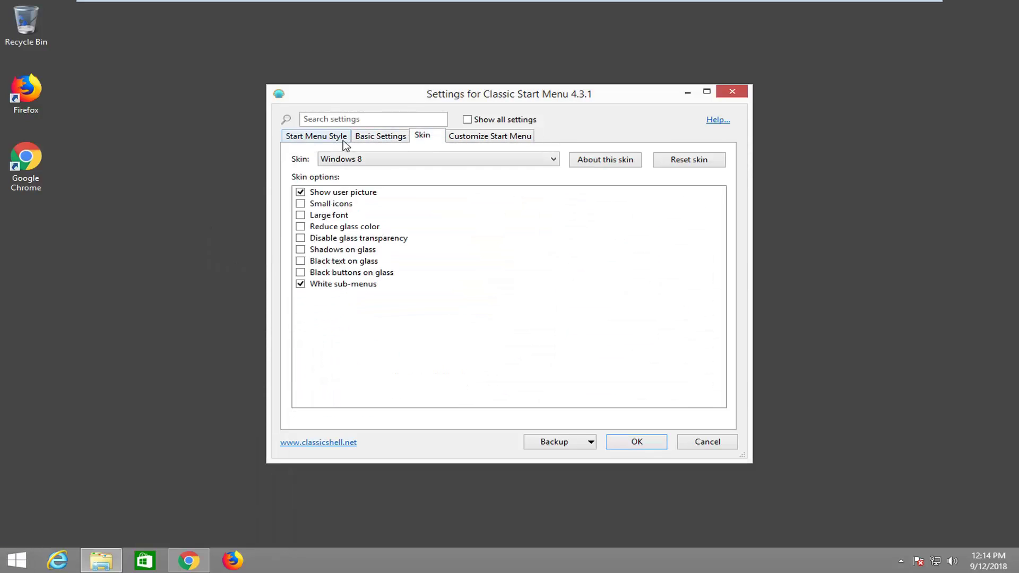
click(344, 141)
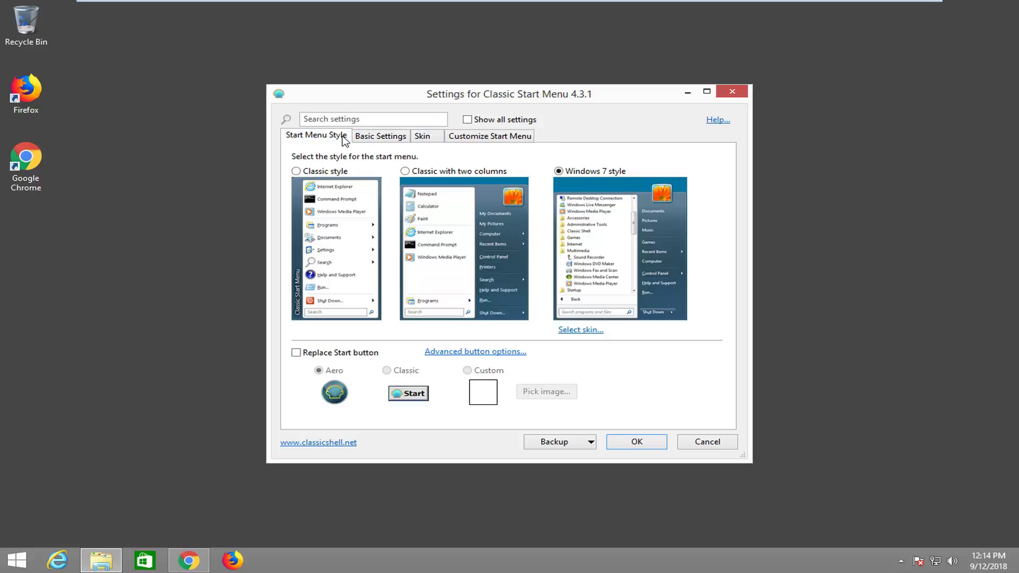
click(371, 139)
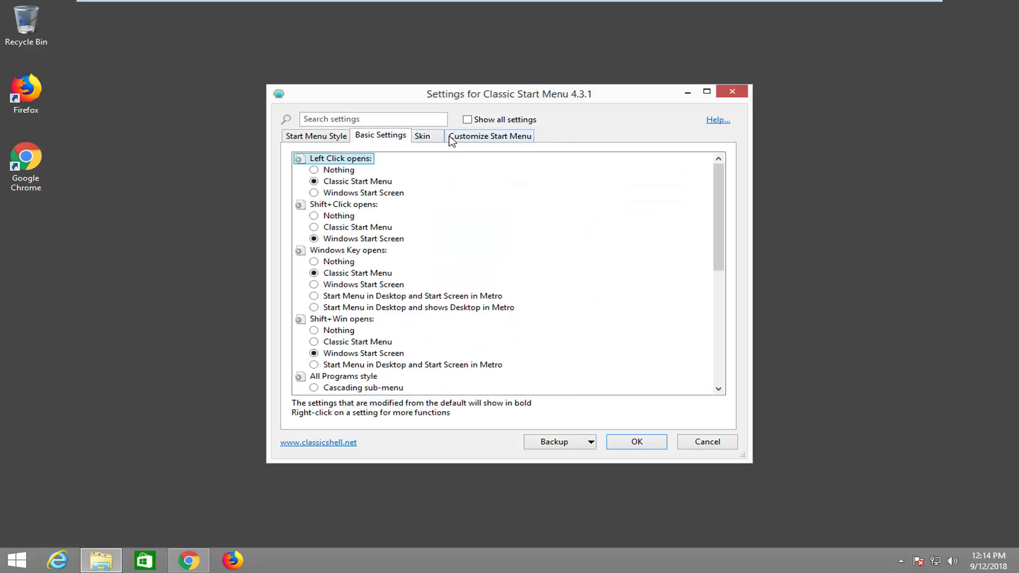
scroll(608, 253, down, 10)
scroll(605, 252, up, 10)
click(732, 95)
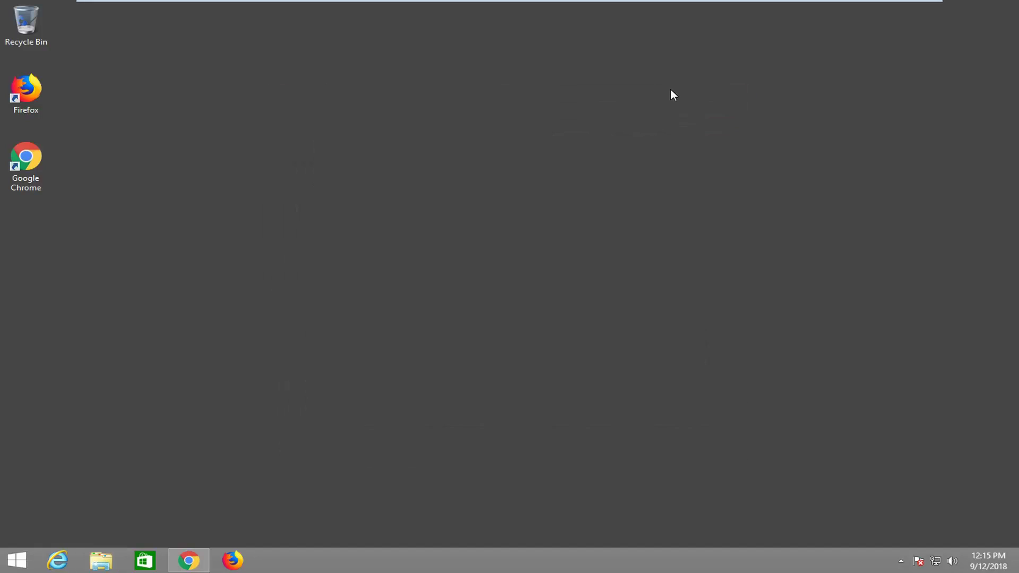